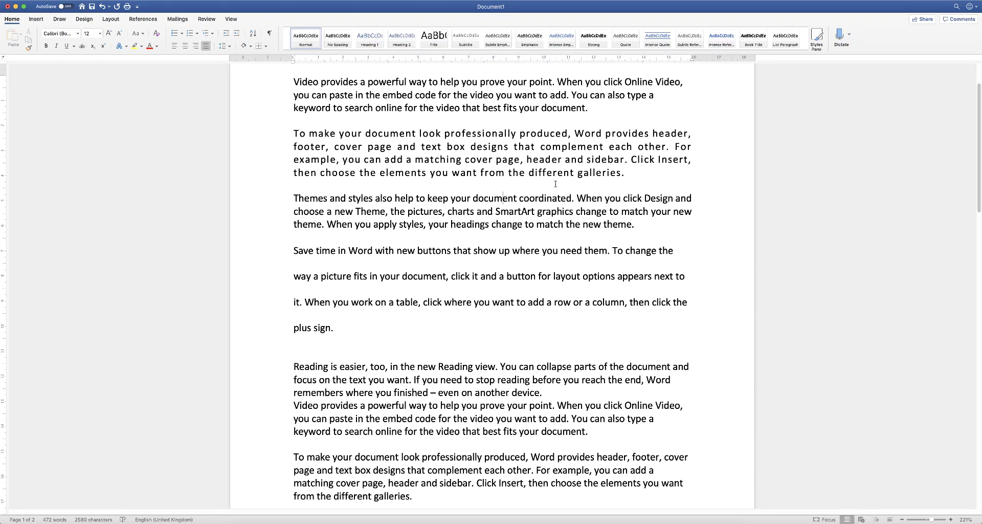
Select the whole document and justify all of its text.
{"action": "key", "text": "super+a"}
{"action": "left_click", "coordinate": [156, 33]}
{"action": "scroll", "coordinate": [491, 255], "scroll_direction": "down", "scroll_amount": 5}
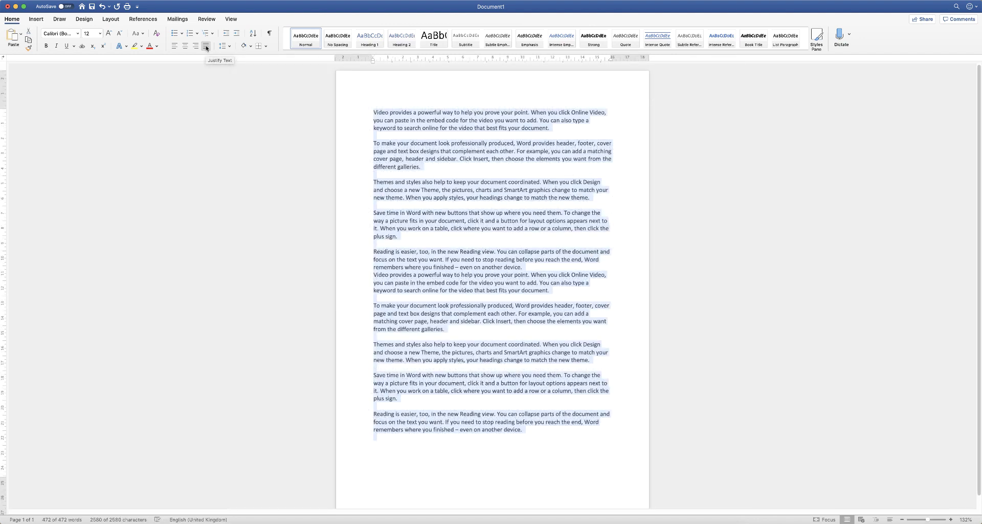
{"action": "left_click", "coordinate": [206, 46]}
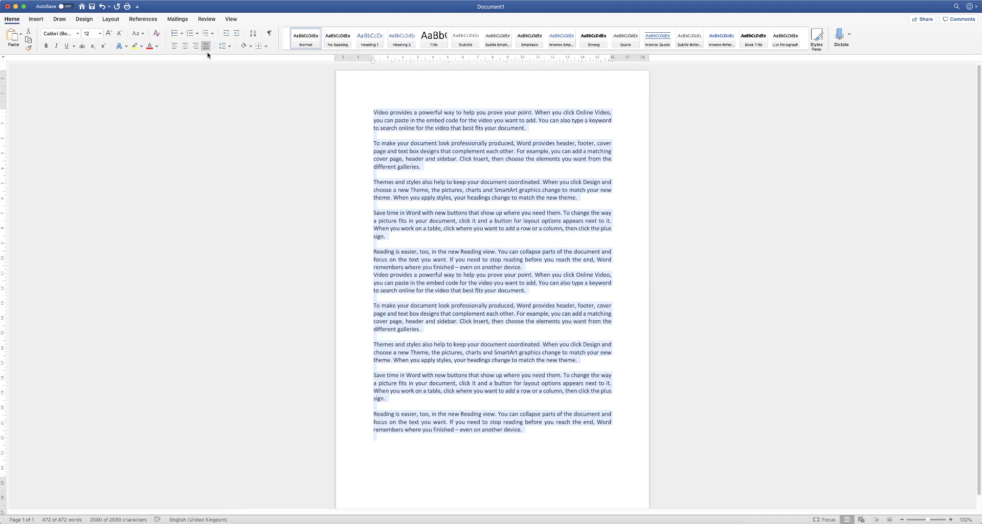
Apply the Relaxed paragraph spacing preset to the entire document text.
{"action": "left_click", "coordinate": [84, 19]}
{"action": "left_click", "coordinate": [491, 34]}
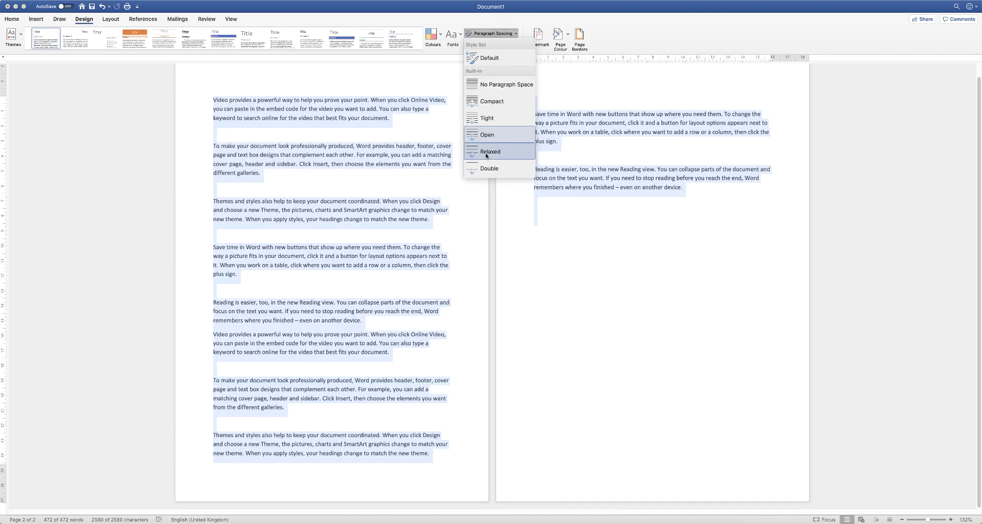
{"action": "left_click", "coordinate": [486, 262]}
{"action": "left_click", "coordinate": [372, 314]}
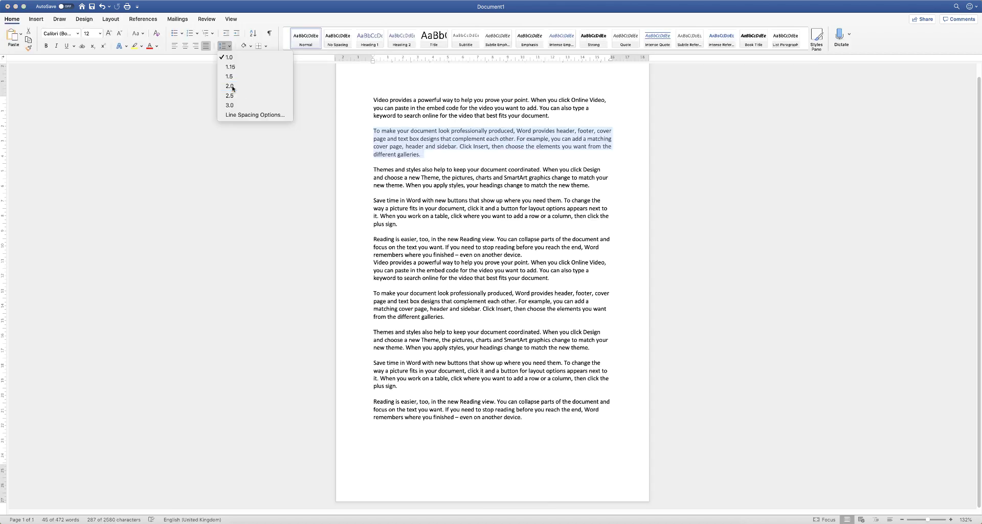
Set the second paragraph's line spacing to 2.0 and its character spacing to Expanded by 1 pt.
{"action": "left_click", "coordinate": [233, 86]}
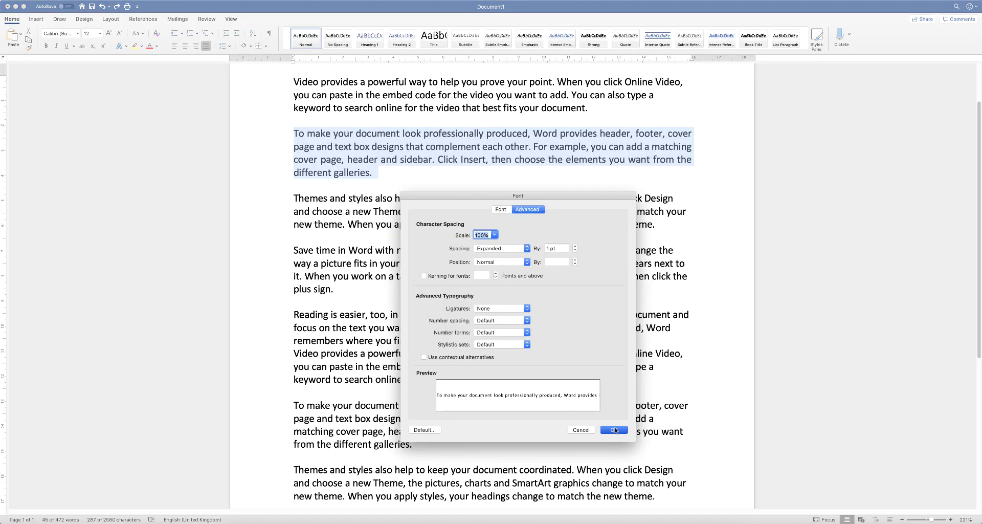
{"action": "left_click", "coordinate": [625, 448]}
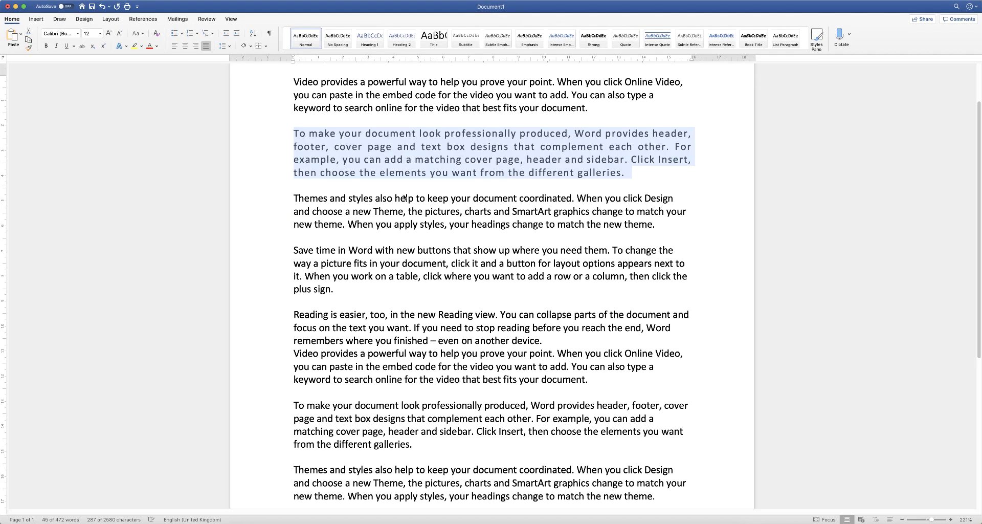
{"action": "left_click", "coordinate": [503, 199]}
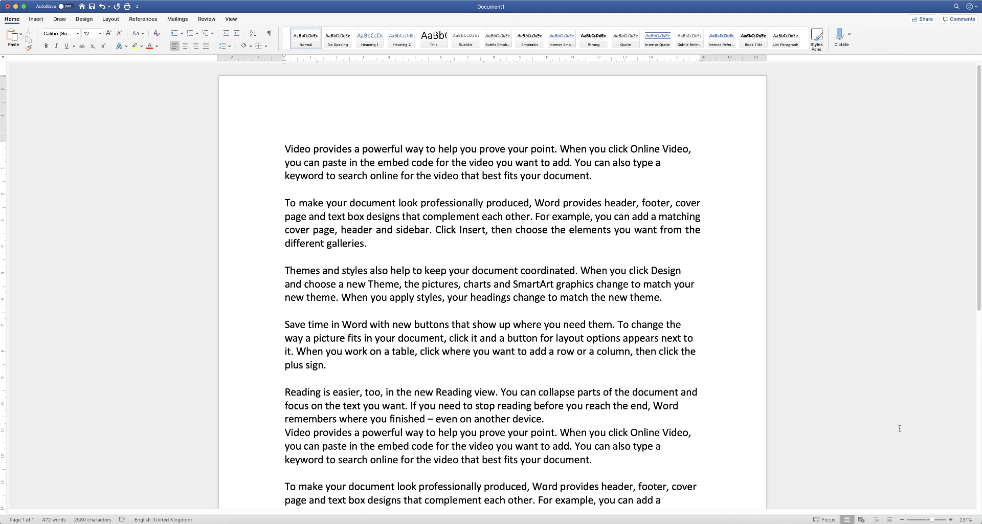
Justify every paragraph in the document so the text fills both margins.
{"action": "left_click_drag", "start_coordinate": [931, 517], "coordinate": [930, 515]}
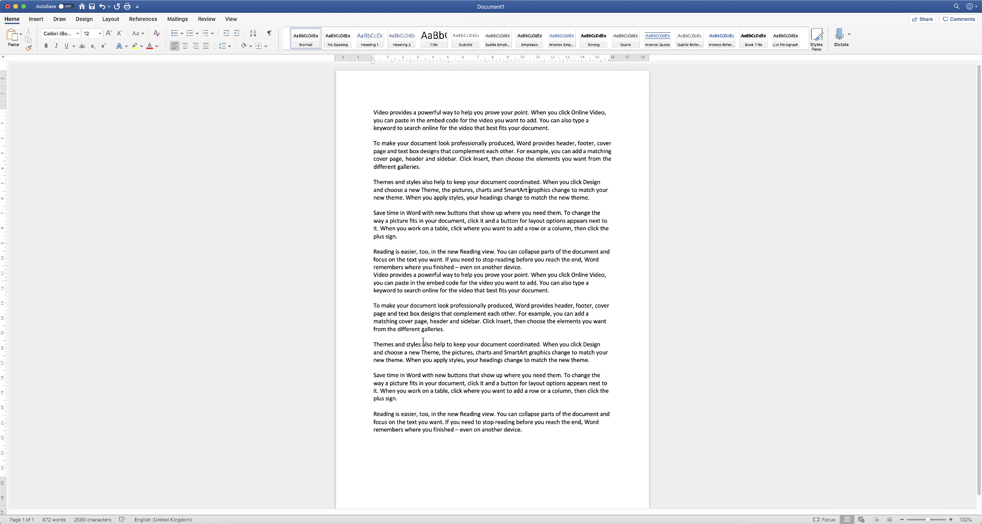
{"action": "key", "text": "super+a"}
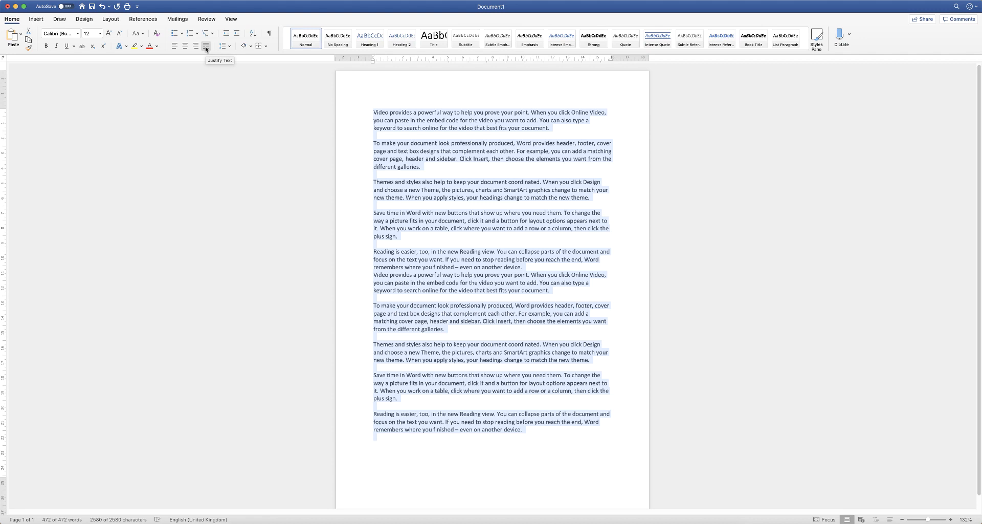
{"action": "left_click", "coordinate": [206, 47]}
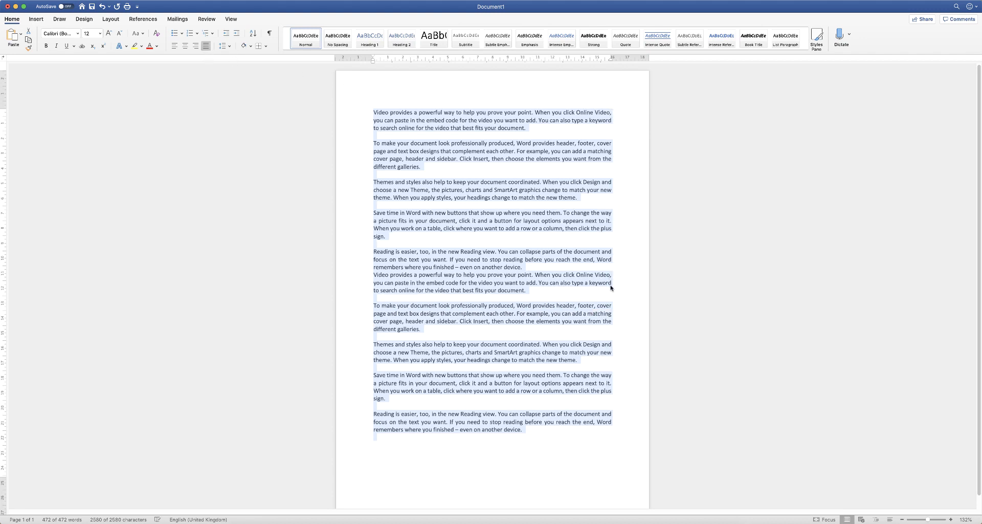
{"action": "left_click", "coordinate": [535, 443]}
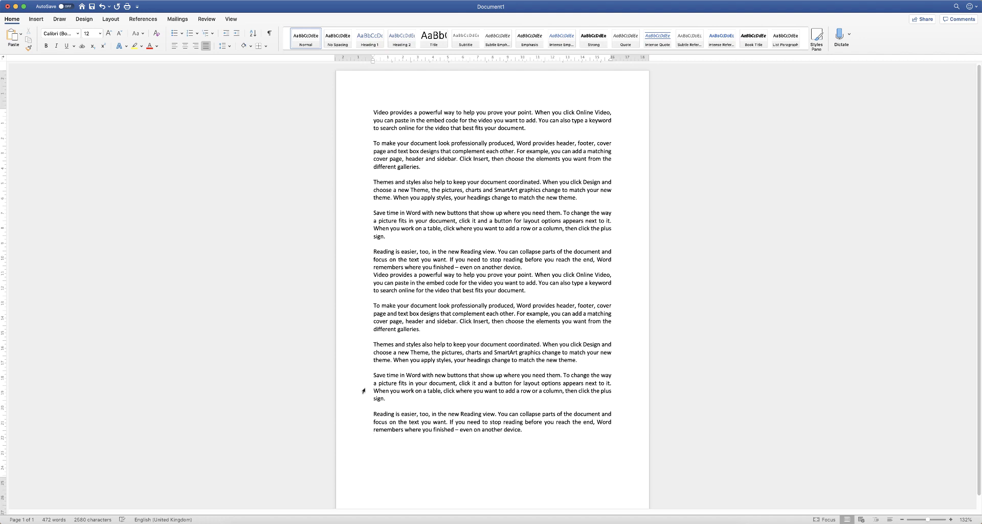
Remove the justification just applied and return the document text to its previous left alignment.
{"action": "key", "text": "super+a"}
{"action": "key", "text": "super+l"}
{"action": "left_click", "coordinate": [529, 229]}
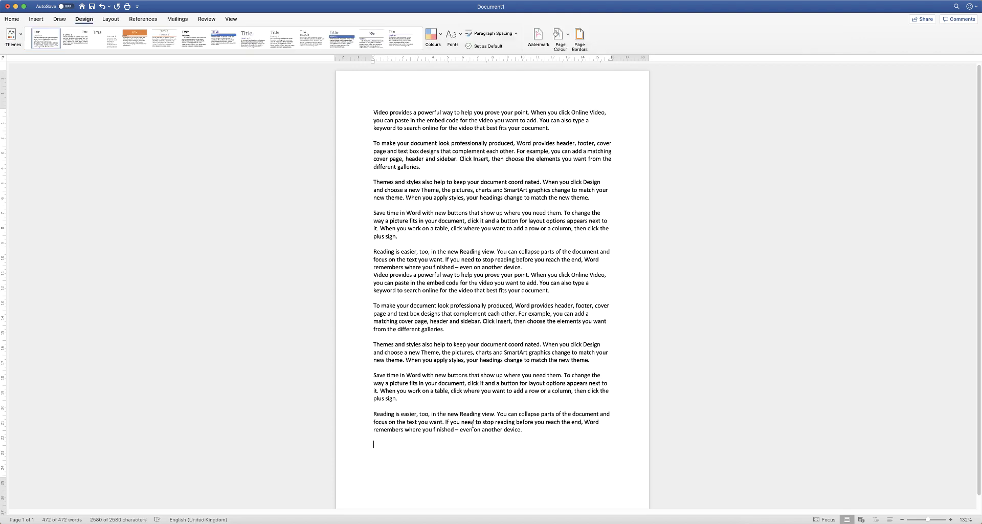
Try the Tight and Open paragraph spacing presets in turn on the whole document.
{"action": "key", "text": "super+a"}
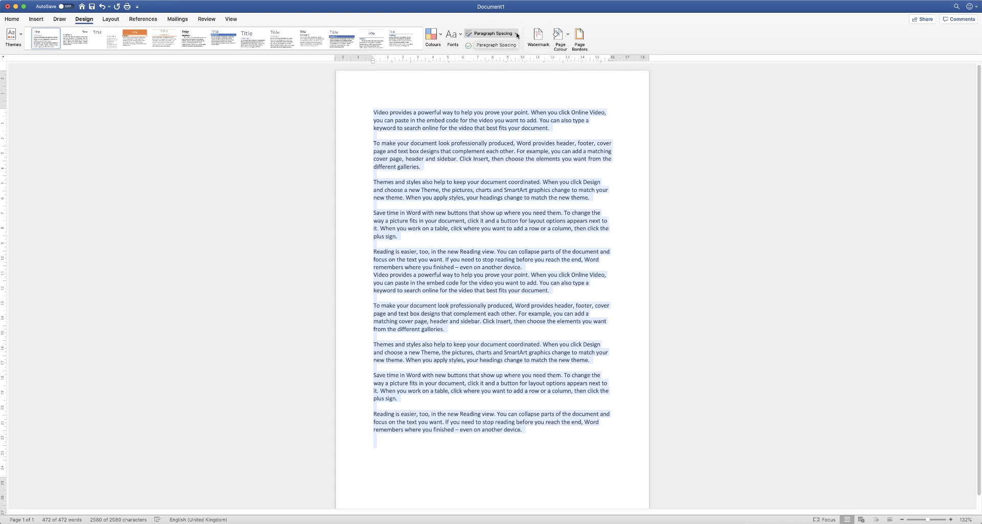
{"action": "left_click", "coordinate": [516, 35]}
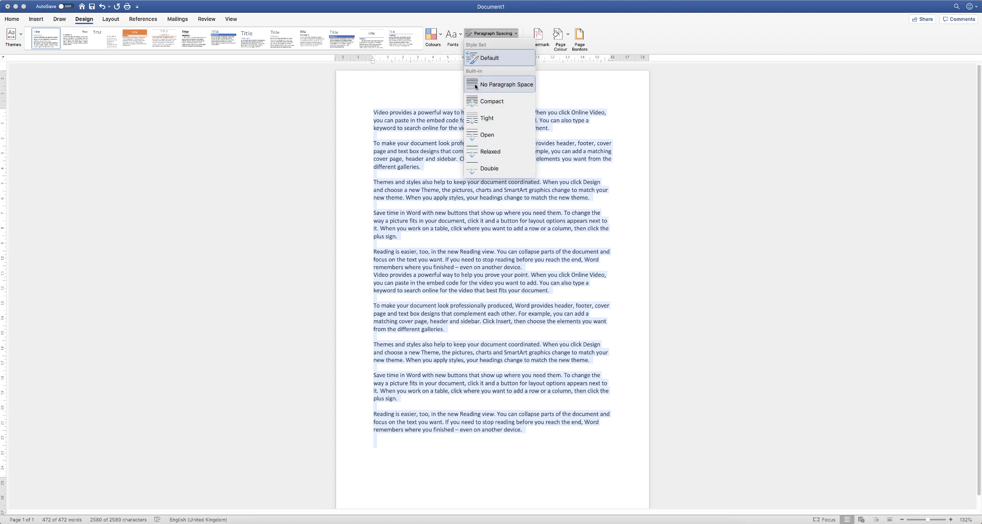
{"action": "left_click", "coordinate": [473, 119]}
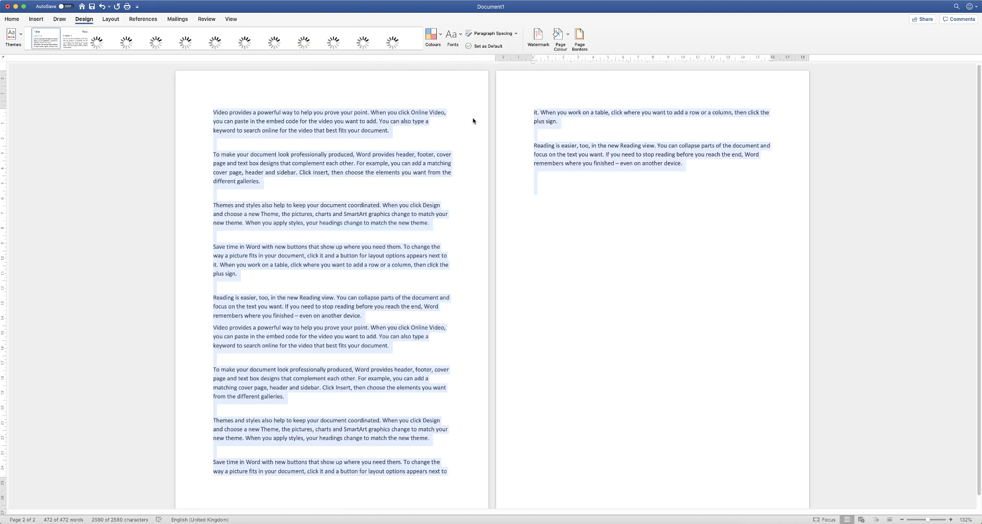
{"action": "left_click", "coordinate": [515, 35]}
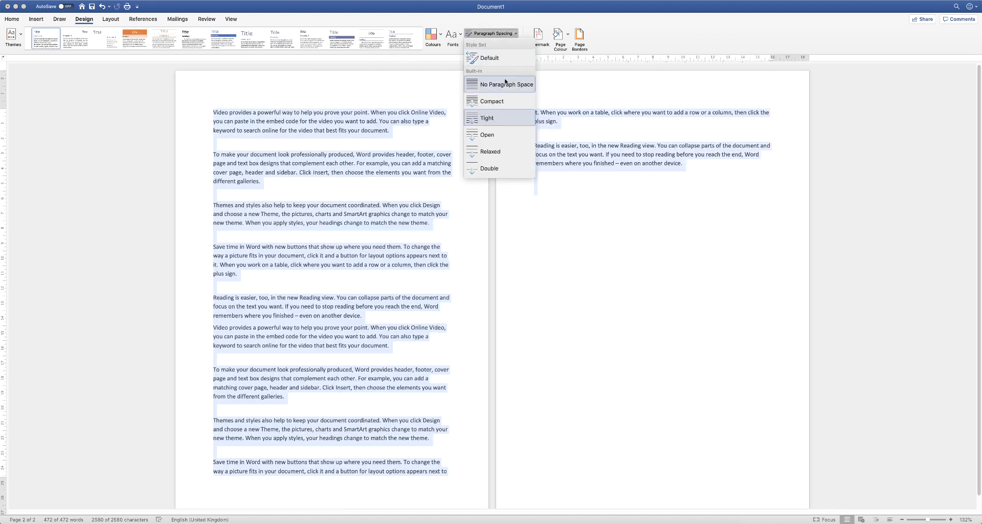
{"action": "left_click", "coordinate": [484, 133]}
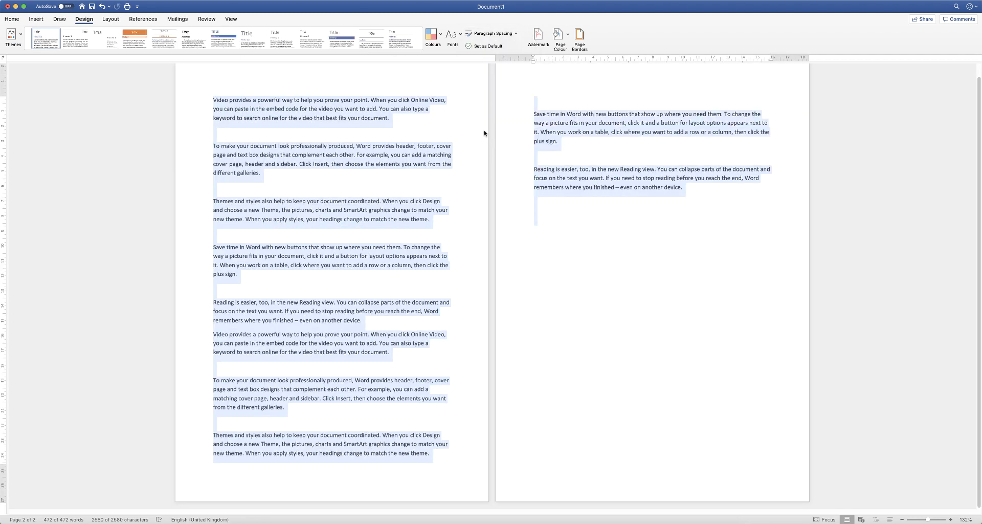
Try the Relaxed paragraph spacing preset on the whole document, and undo the paragraph spacing changes.
{"action": "left_click", "coordinate": [515, 35]}
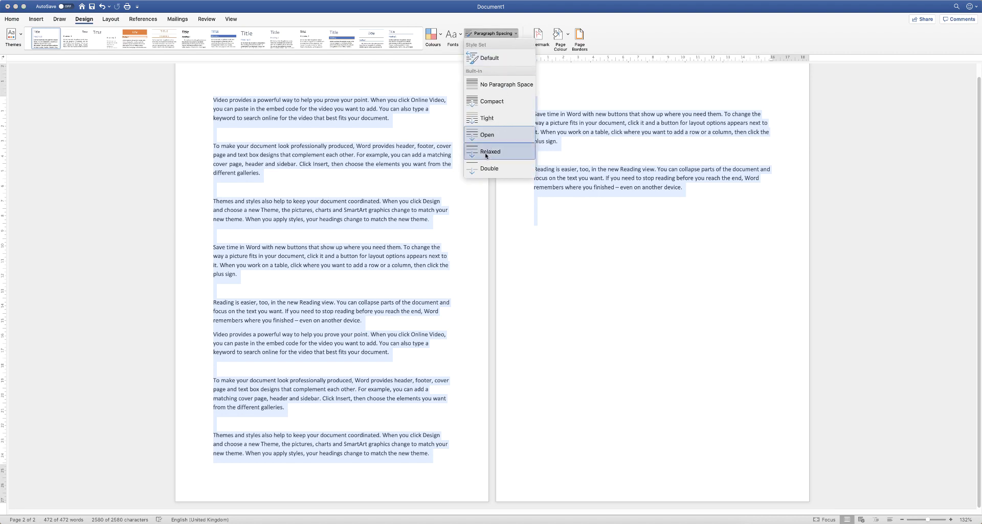
{"action": "left_click", "coordinate": [486, 154]}
{"action": "left_click", "coordinate": [371, 313]}
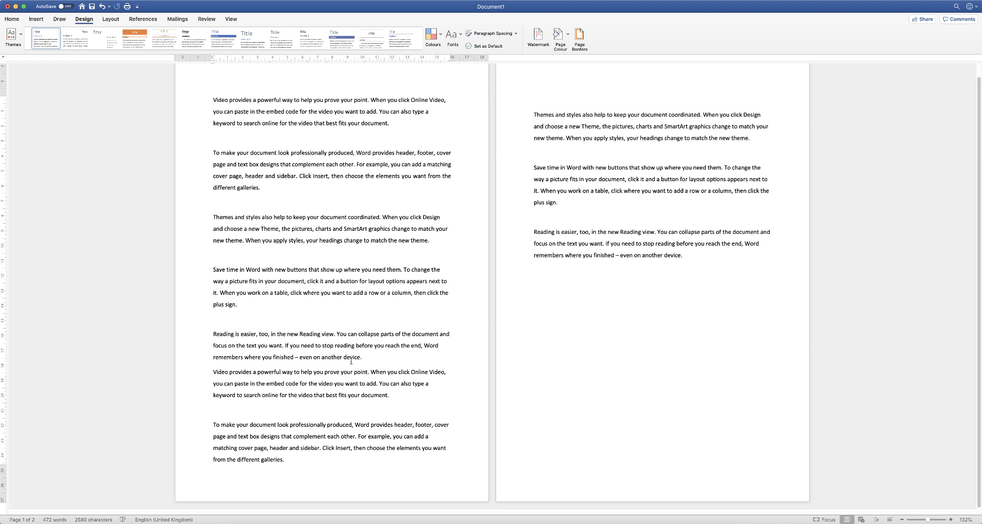
{"action": "key", "text": "super+z"}
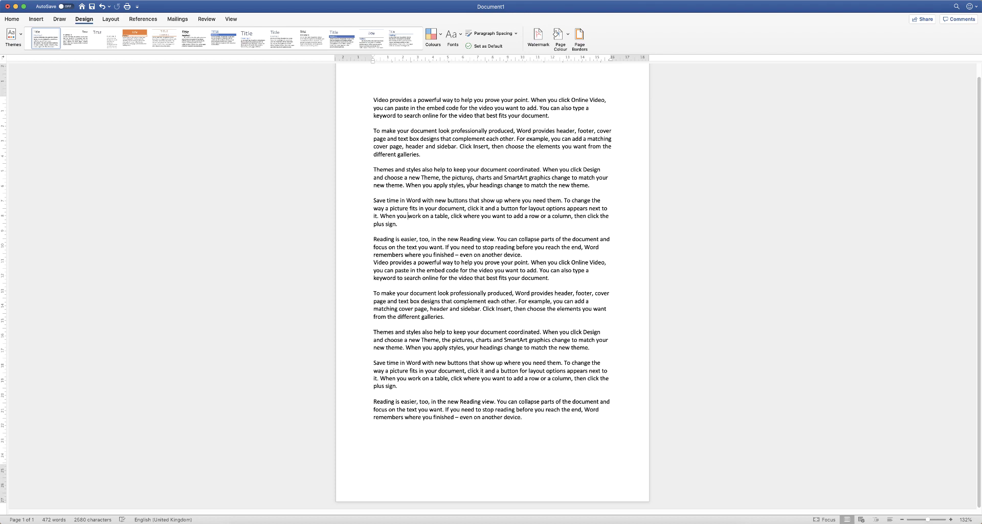
Set the line spacing of the second paragraph ("To make your document look…") to 2.0, and undo that change.
{"action": "left_click_drag", "start_coordinate": [421, 154], "coordinate": [375, 135]}
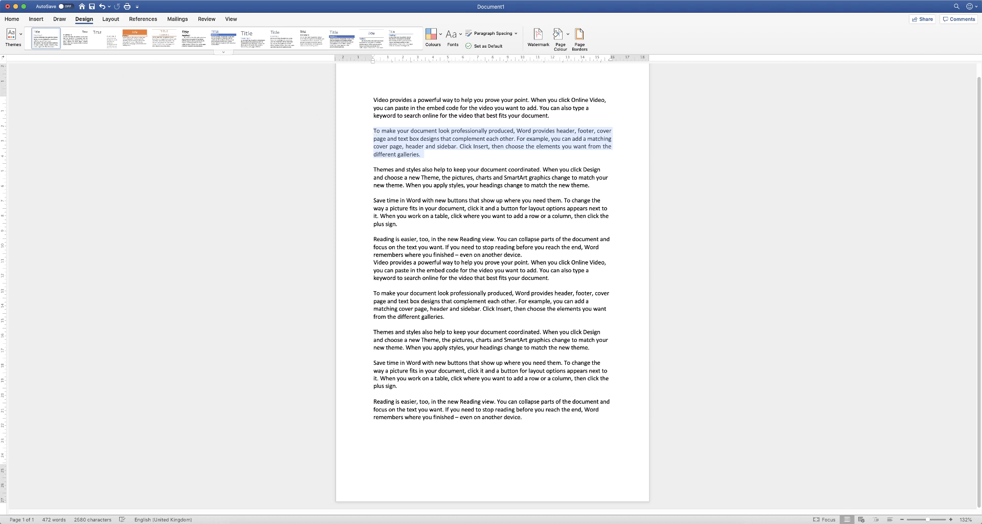
{"action": "left_click", "coordinate": [13, 20]}
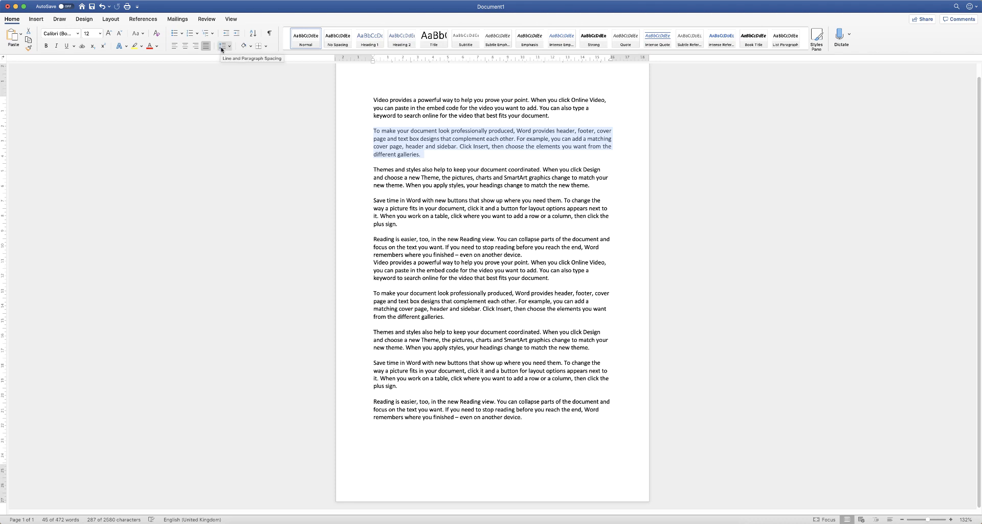
{"action": "left_click", "coordinate": [230, 47]}
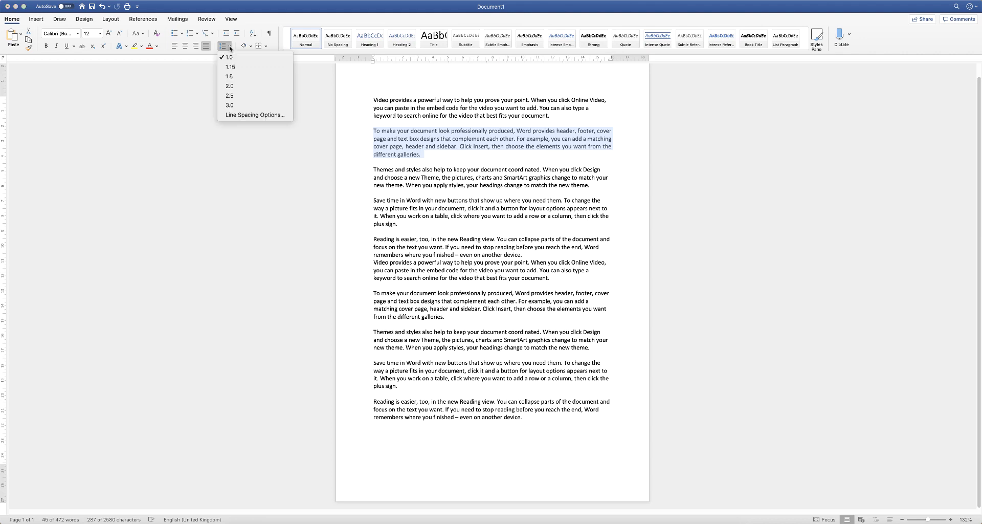
{"action": "left_click", "coordinate": [232, 86]}
{"action": "left_click", "coordinate": [261, 177]}
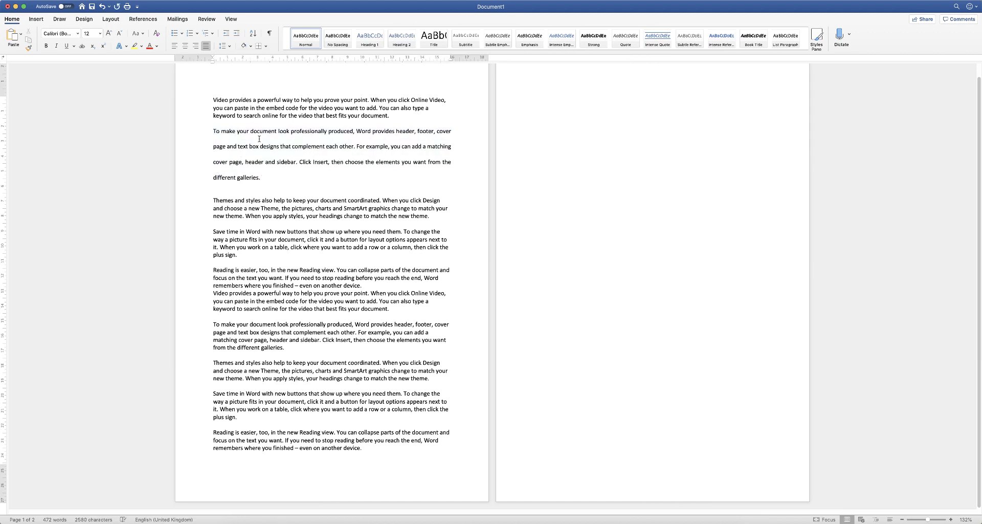
{"action": "triple_click", "coordinate": [220, 139]}
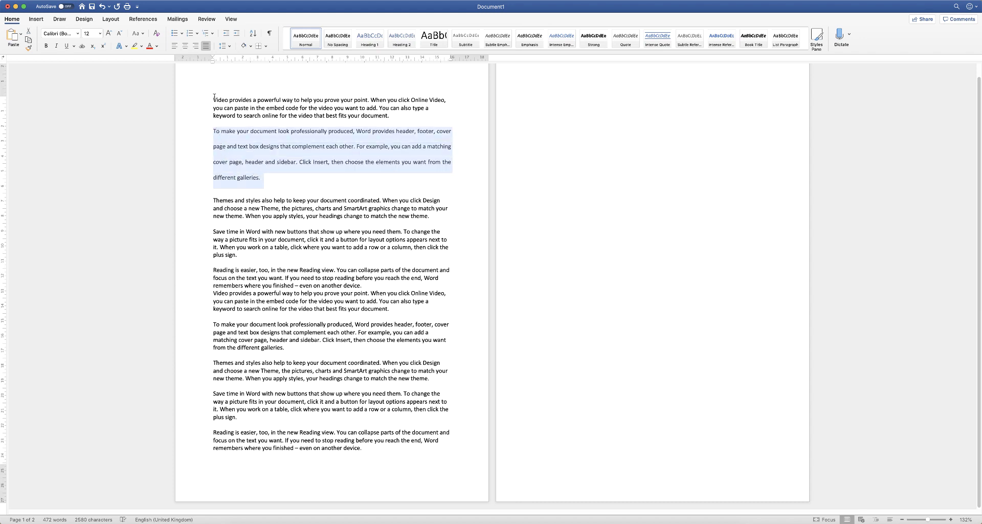
{"action": "key", "text": "super+z"}
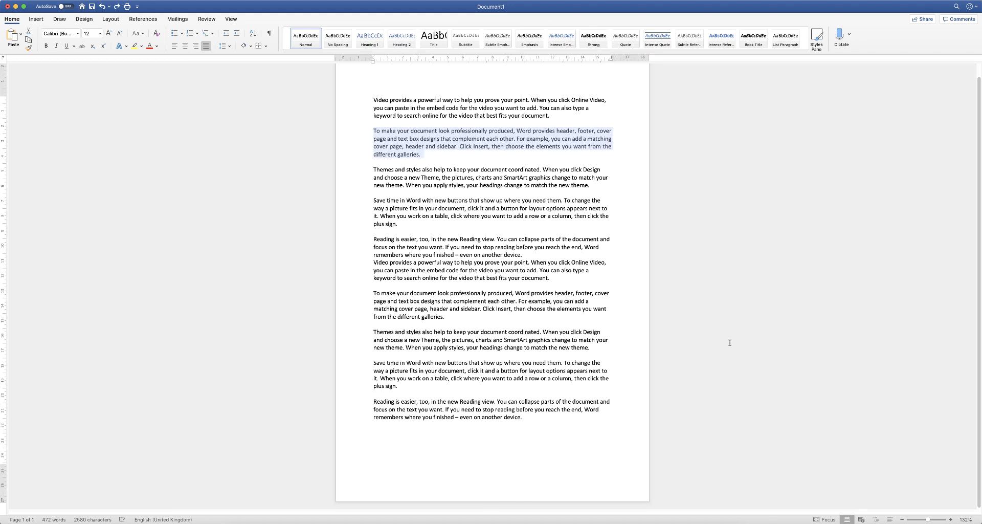
Set the second paragraph's line spacing to Multiple at 0.8 through the line spacing options, and undo that change.
{"action": "left_click_drag", "start_coordinate": [928, 520], "coordinate": [932, 520]}
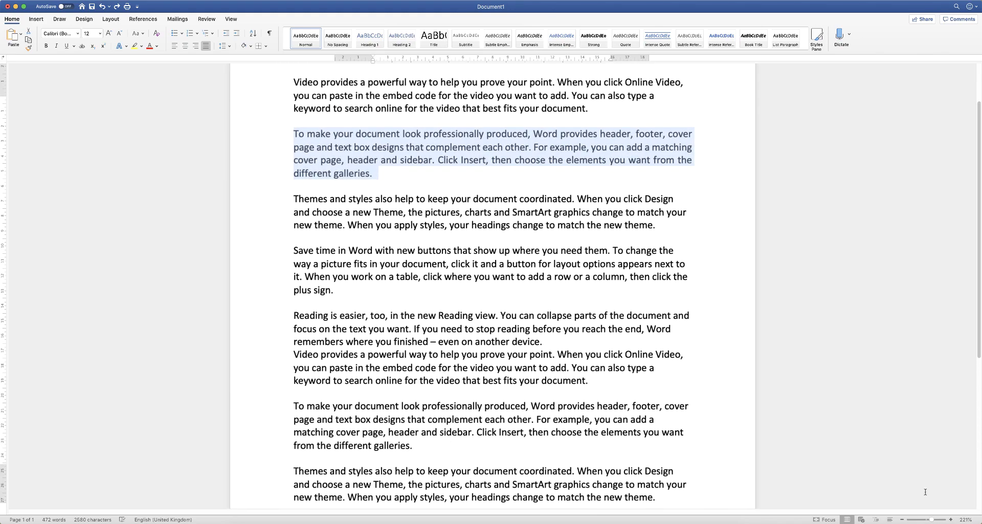
{"action": "left_click", "coordinate": [230, 46]}
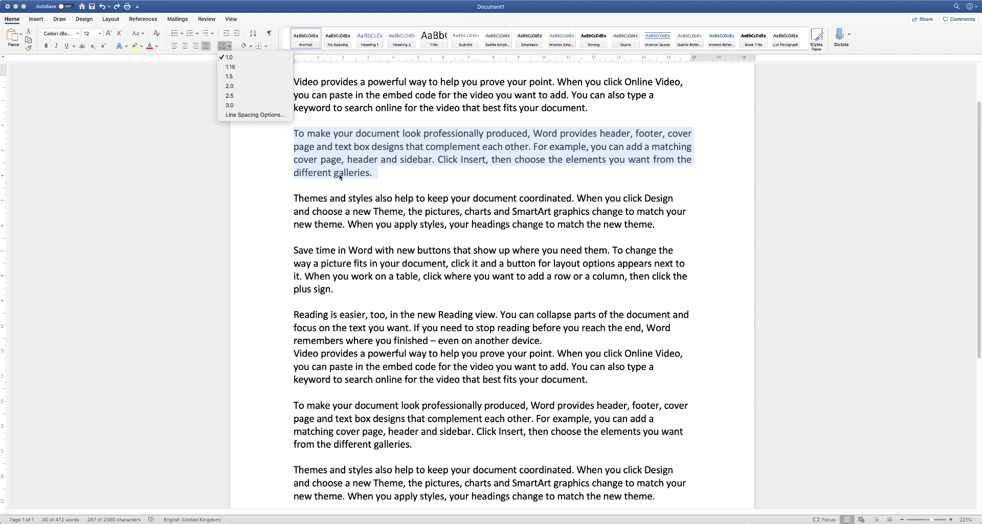
{"action": "left_click", "coordinate": [271, 116]}
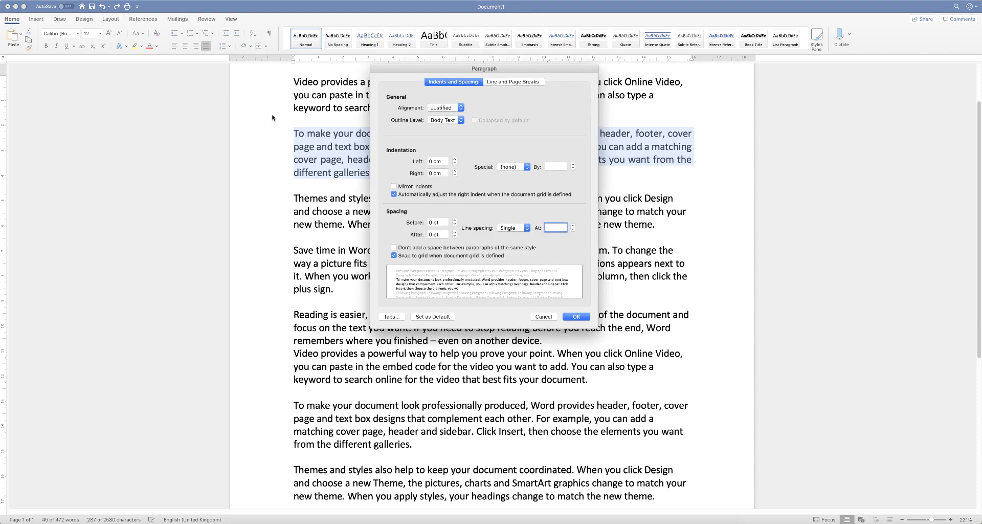
{"action": "left_click_drag", "start_coordinate": [546, 70], "coordinate": [886, 72]}
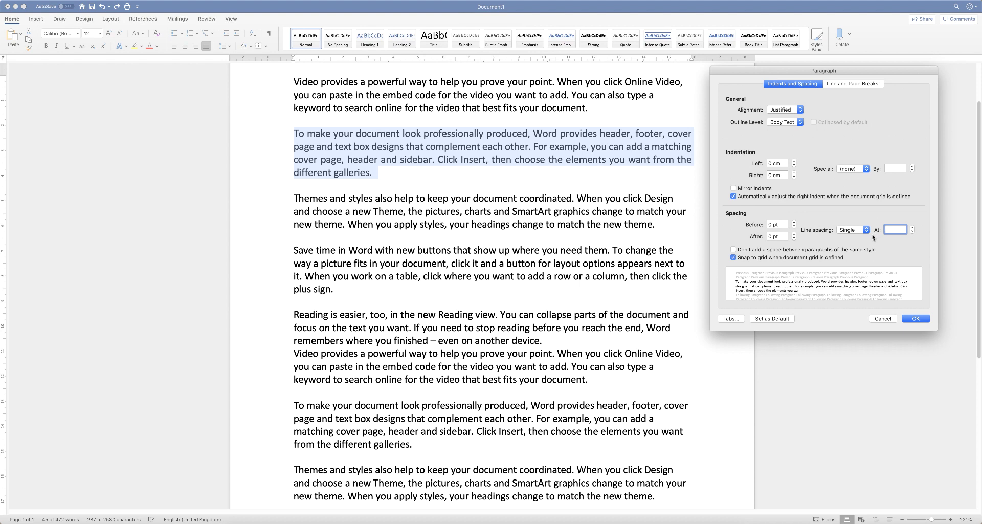
{"action": "type", "text": "0"}
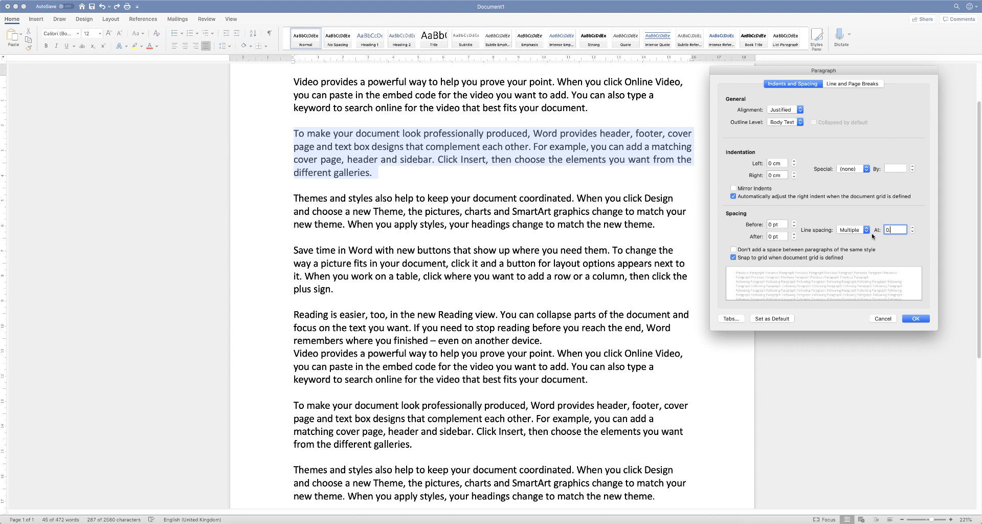
{"action": "type", "text": ".8"}
{"action": "left_click", "coordinate": [916, 319]}
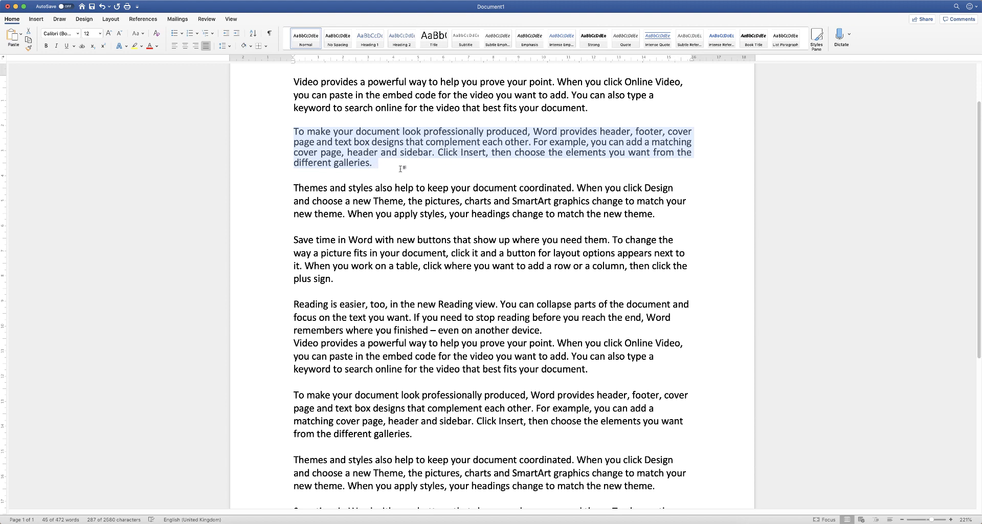
{"action": "left_click", "coordinate": [428, 165]}
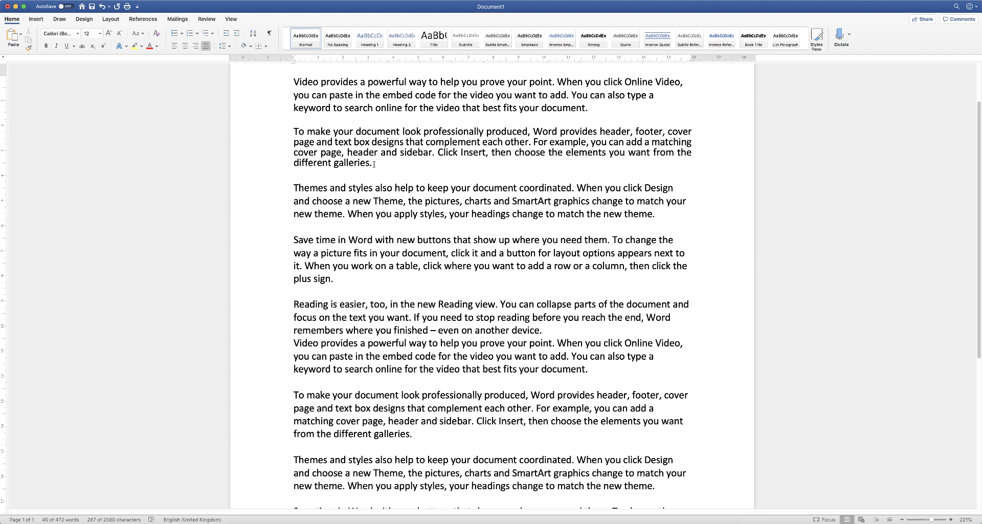
{"action": "key", "text": "super+z"}
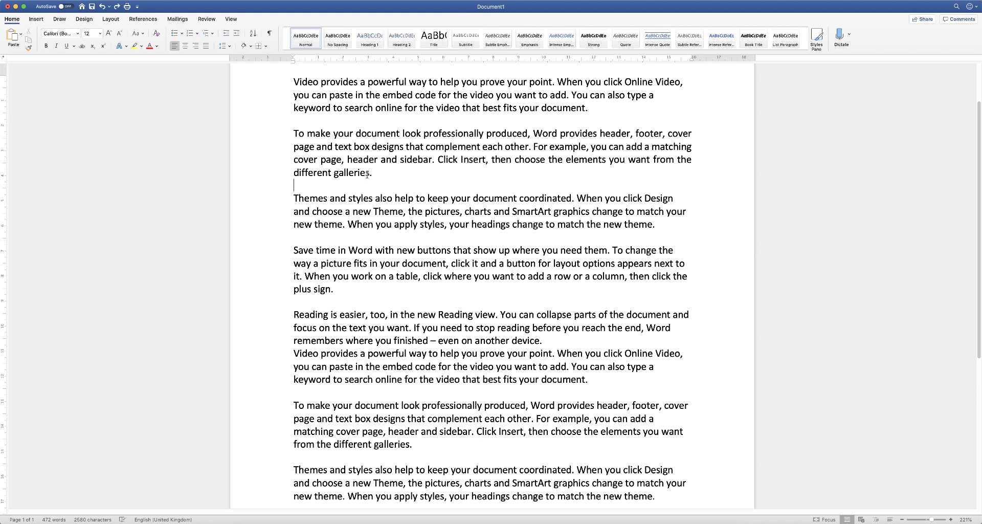
Set the character spacing of the second paragraph ("To make your document look…") to Expanded by 1 pt, and undo that change.
{"action": "left_click_drag", "start_coordinate": [376, 173], "coordinate": [300, 134]}
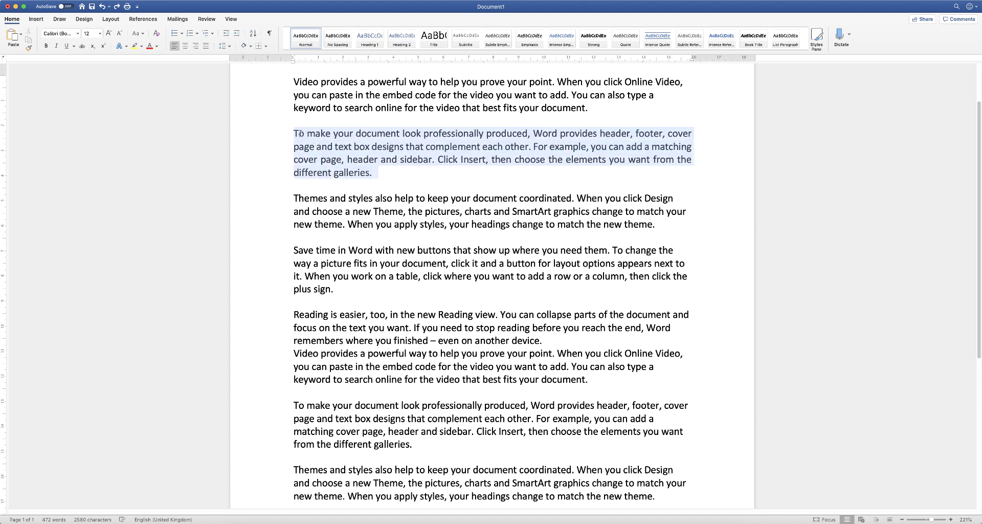
{"action": "right_click", "coordinate": [377, 142]}
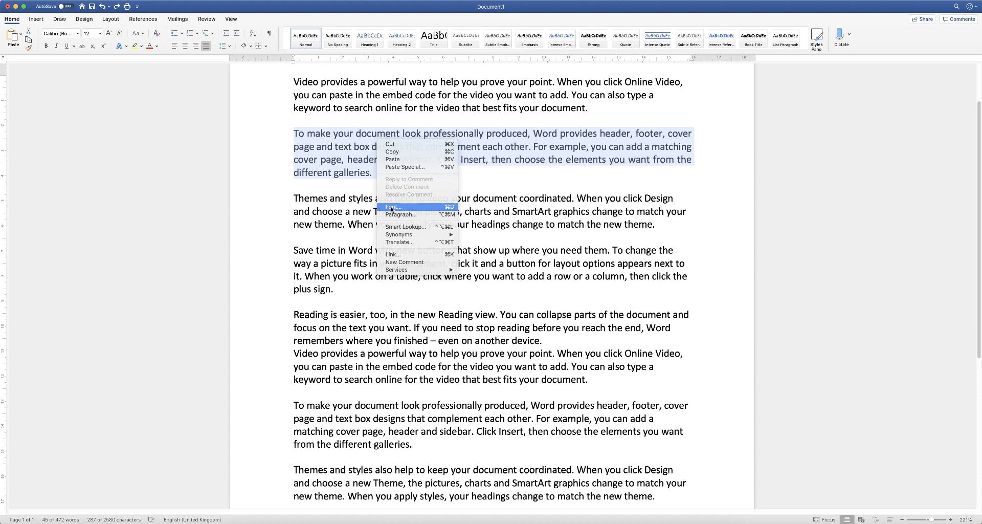
{"action": "left_click", "coordinate": [390, 207]}
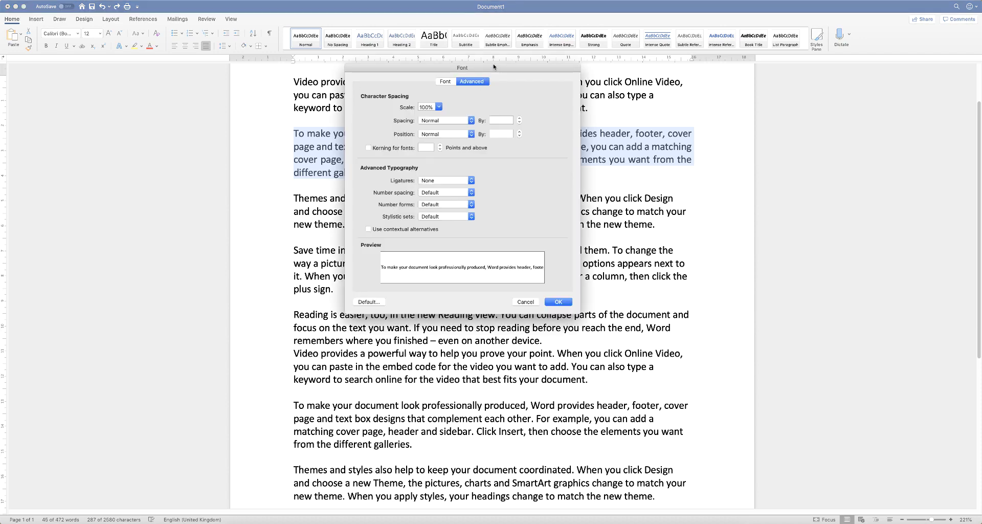
{"action": "left_click_drag", "start_coordinate": [493, 69], "coordinate": [515, 209]}
{"action": "left_click", "coordinate": [500, 210]}
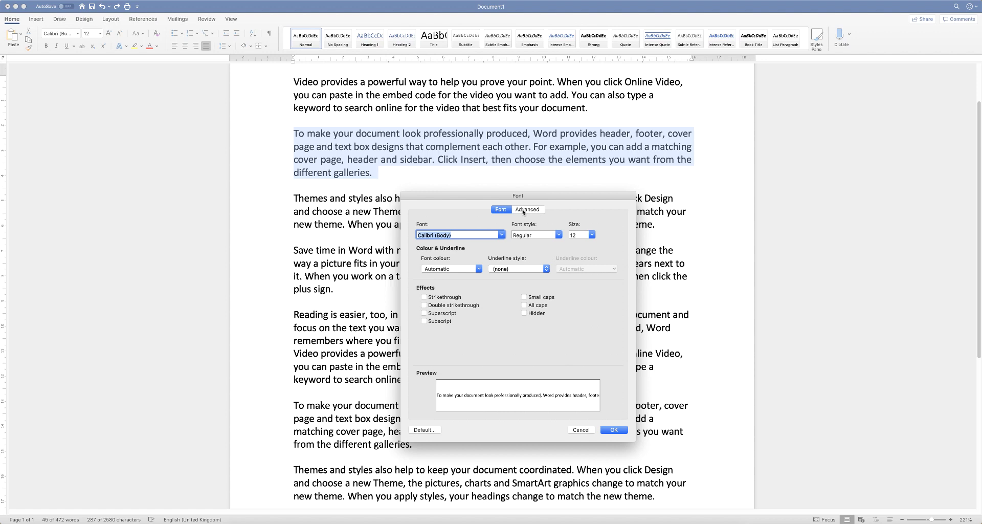
{"action": "left_click", "coordinate": [524, 211]}
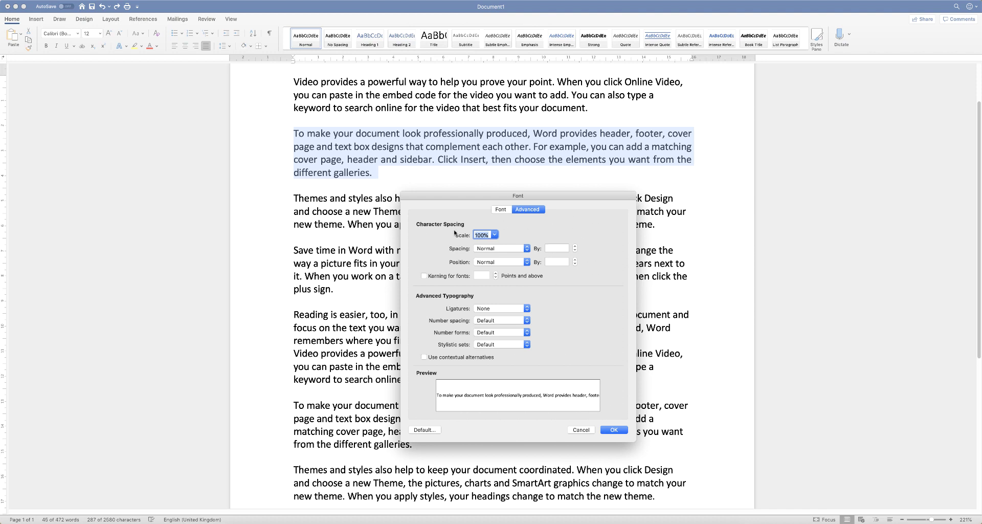
{"action": "left_click", "coordinate": [528, 251]}
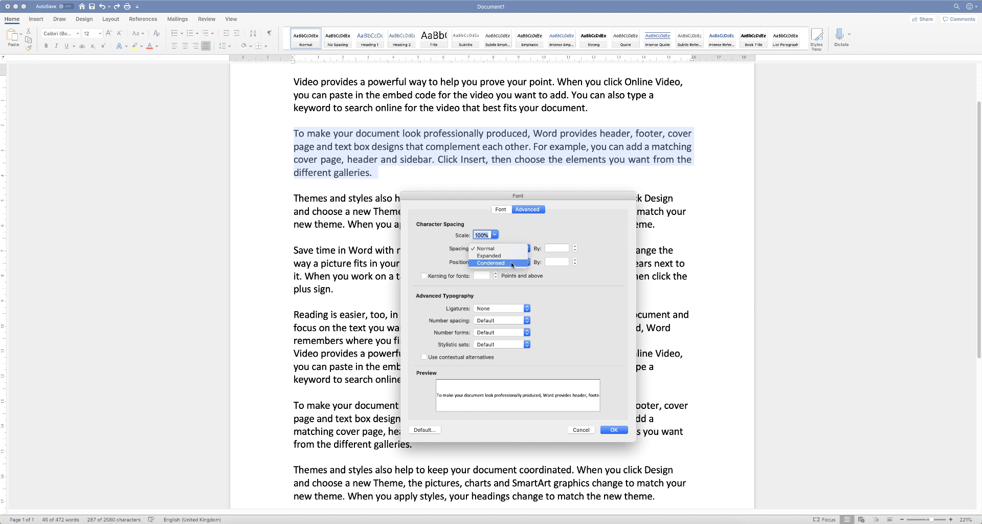
{"action": "left_click", "coordinate": [487, 256]}
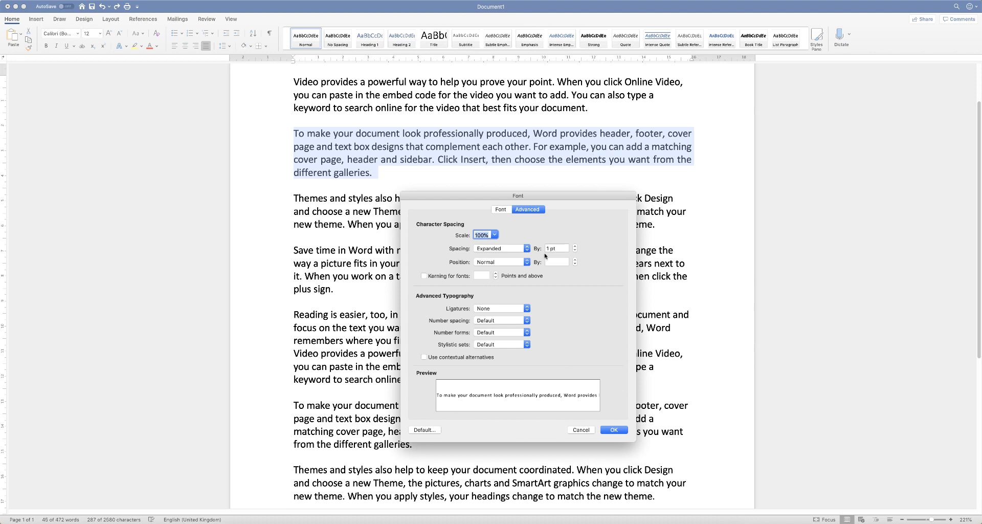
{"action": "left_click", "coordinate": [614, 430]}
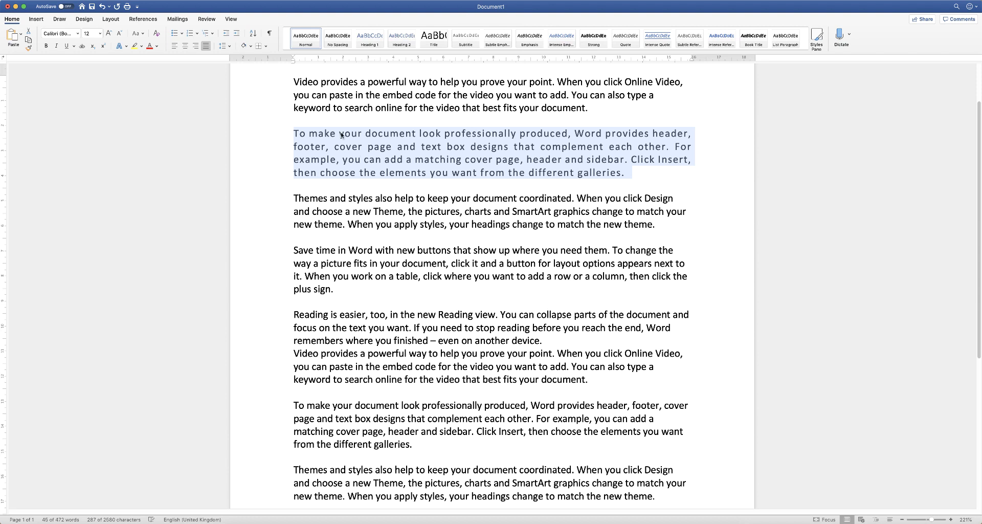
{"action": "left_click", "coordinate": [333, 198]}
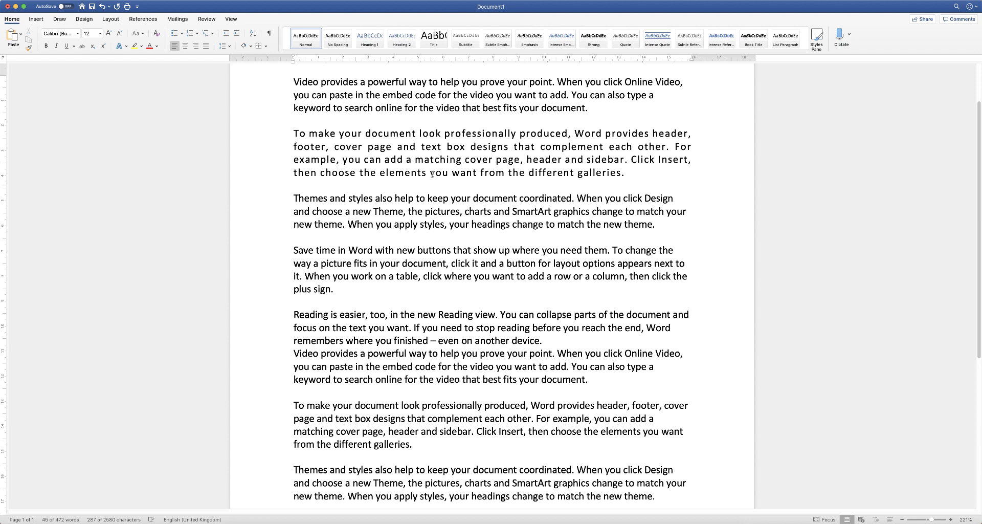
{"action": "key", "text": "super+z"}
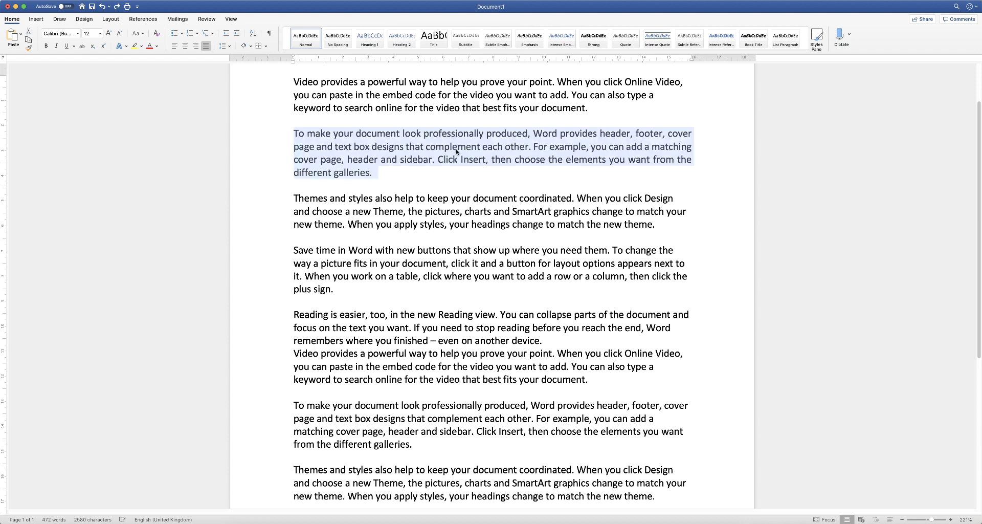
Set the second paragraph's character spacing to Condensed by 1 pt in the advanced font settings, and undo that change.
{"action": "right_click", "coordinate": [459, 149]}
{"action": "left_click", "coordinate": [470, 217]}
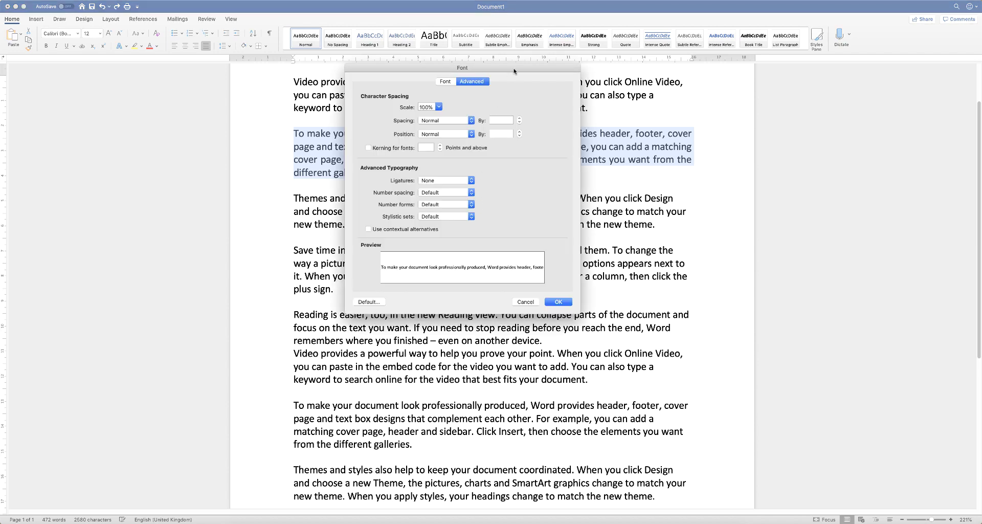
{"action": "left_click_drag", "start_coordinate": [523, 90], "coordinate": [555, 205]}
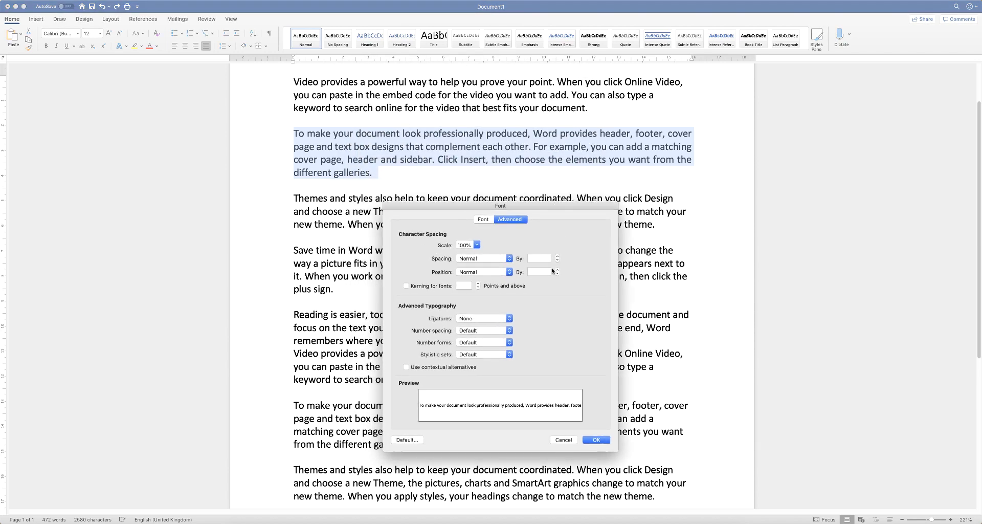
{"action": "left_click", "coordinate": [510, 262]}
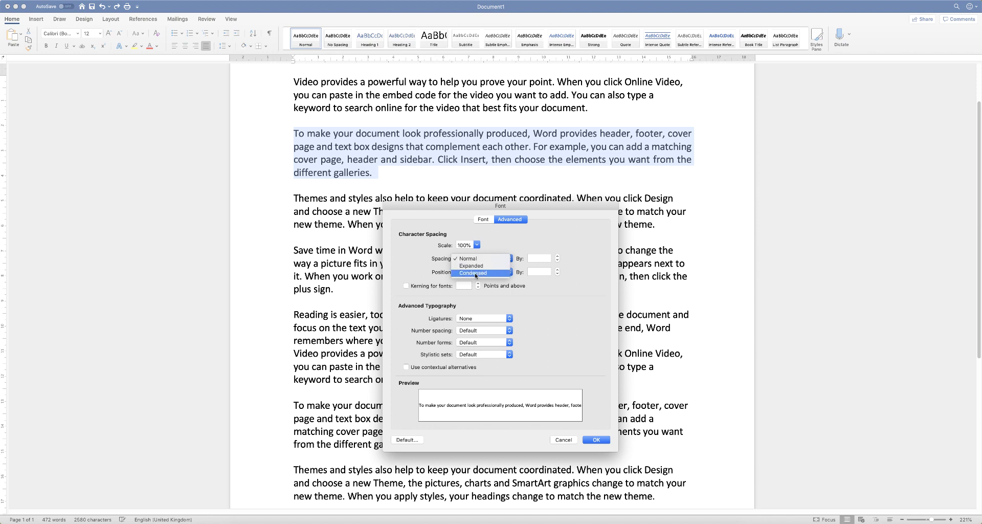
{"action": "left_click", "coordinate": [475, 272]}
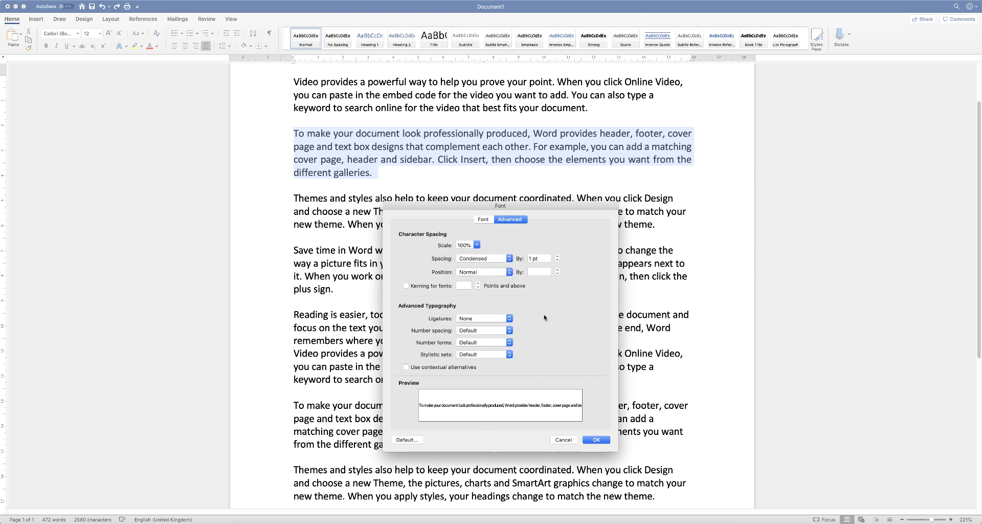
{"action": "left_click", "coordinate": [595, 439]}
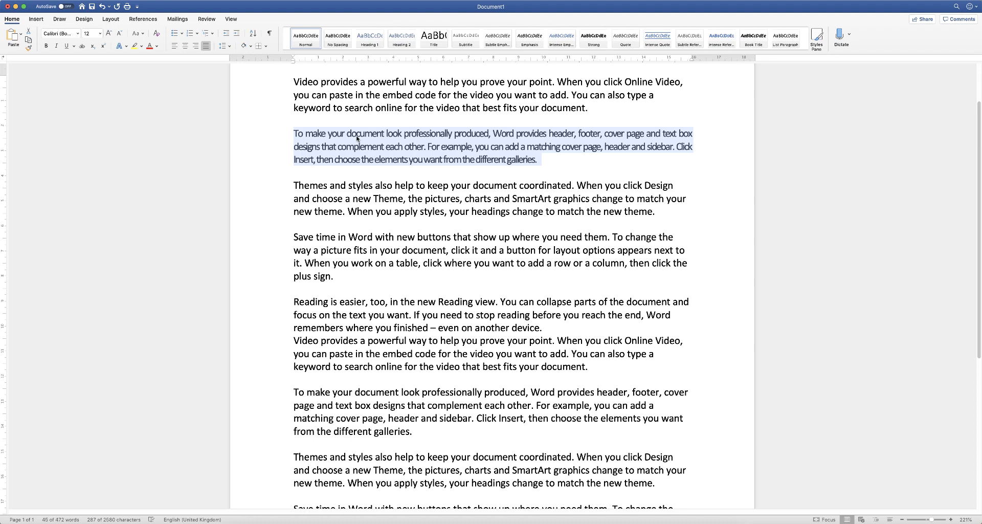
{"action": "left_click", "coordinate": [463, 198]}
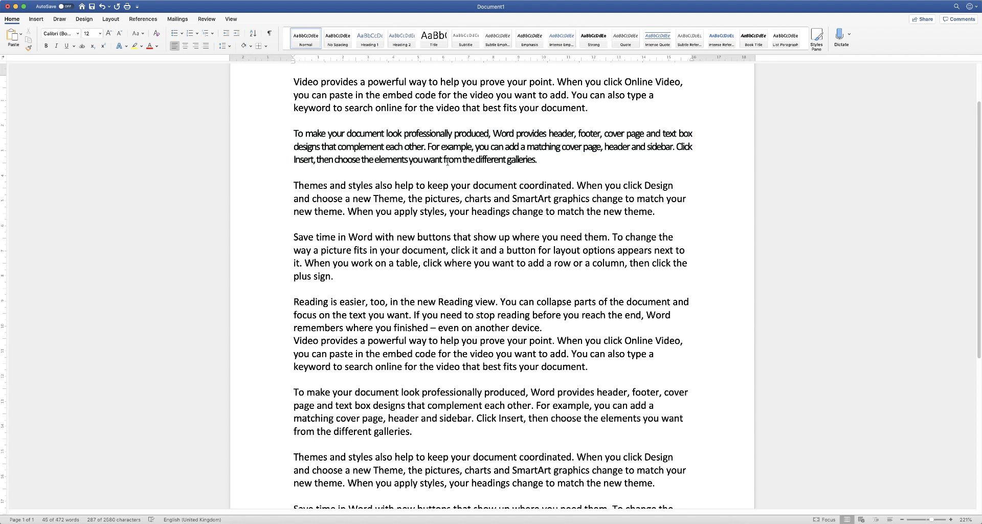
{"action": "key", "text": "super+z"}
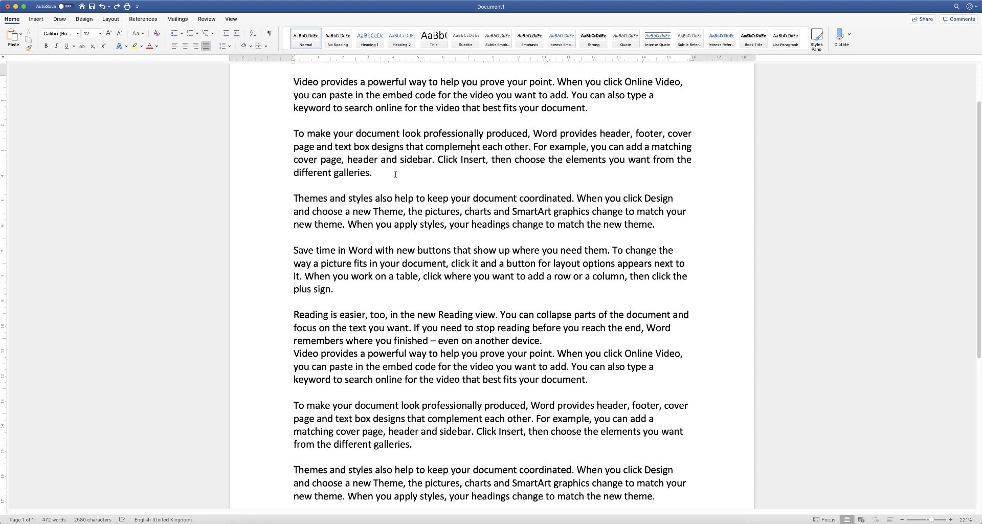